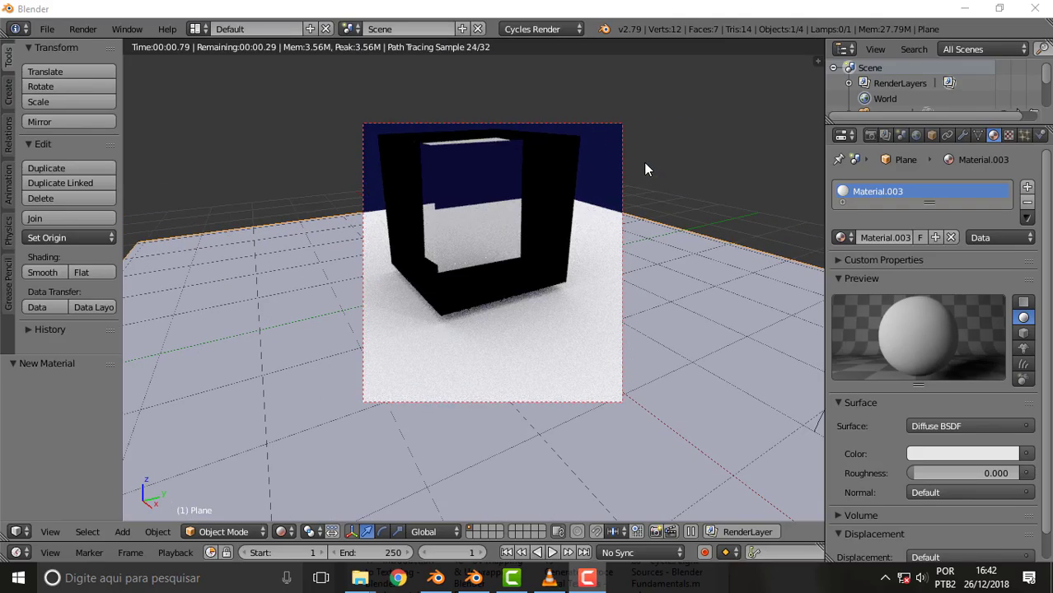
# Step: Undo the box resize in the 2.79 scene and shrink the box back down
pyautogui.hotkey('ctrl', 'z')
pyautogui.hotkey('ctrl', 'z')
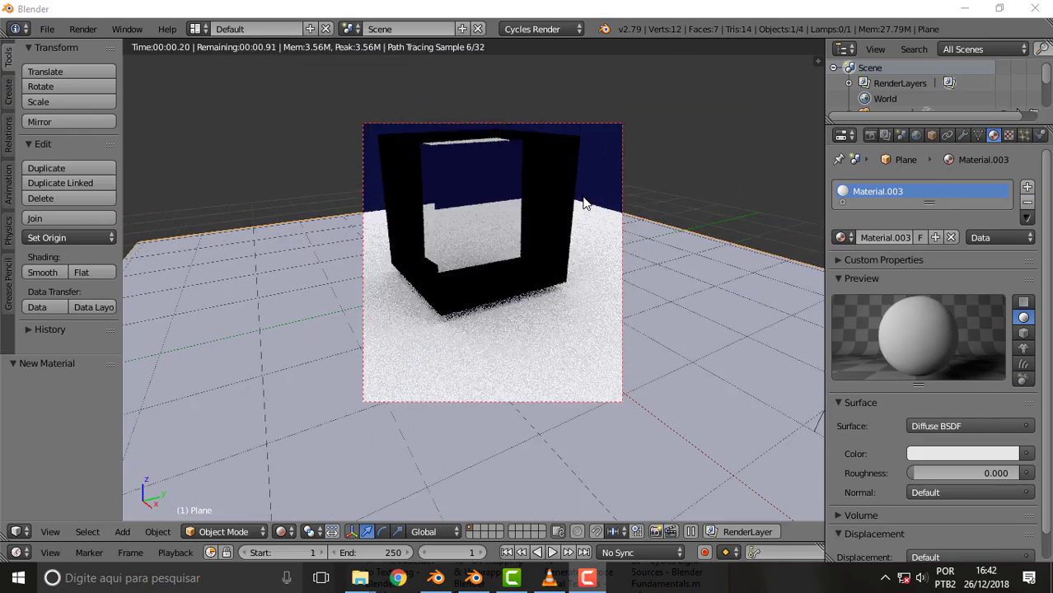
pyautogui.moveTo(689, 193)
pyautogui.mouseDown(button='middle')
pyautogui.moveTo(629, 211)
pyautogui.moveTo(528, 184)
pyautogui.mouseUp(button='middle')
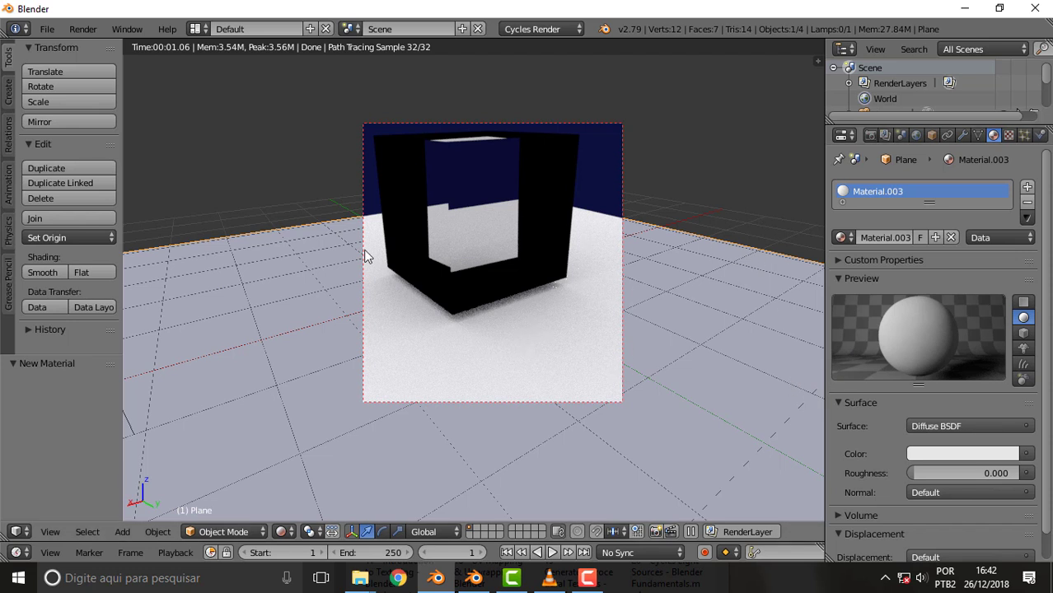
pyautogui.scroll(-3, 414, 280)
pyautogui.scroll(2, 415, 281)
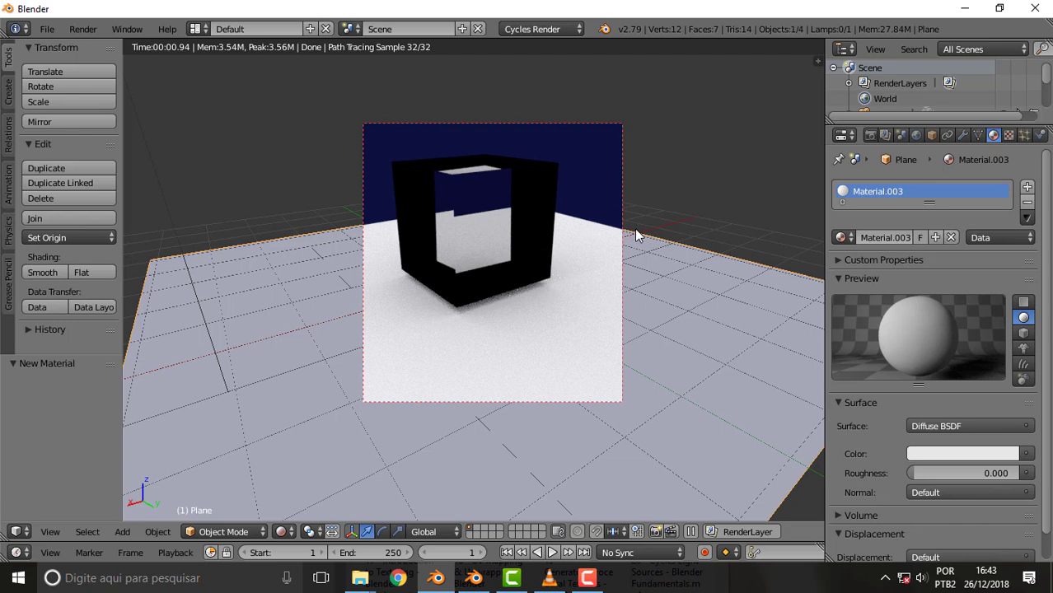
# Step: Switch between the Blender 2.80 cube scene and the Blender 2.79 window
pyautogui.click(483, 574)
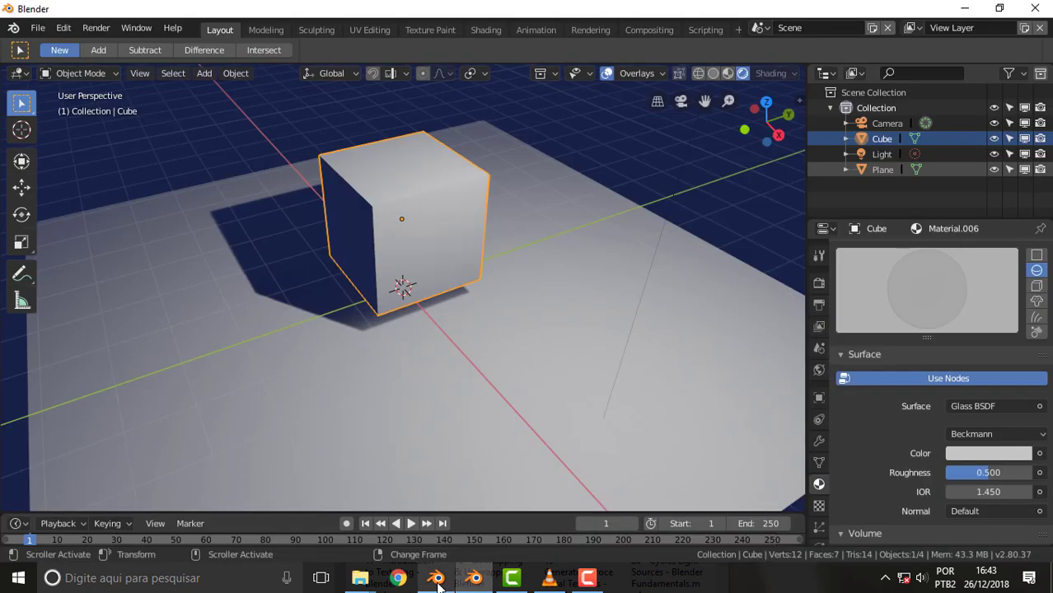
pyautogui.click(482, 576)
pyautogui.click(475, 581)
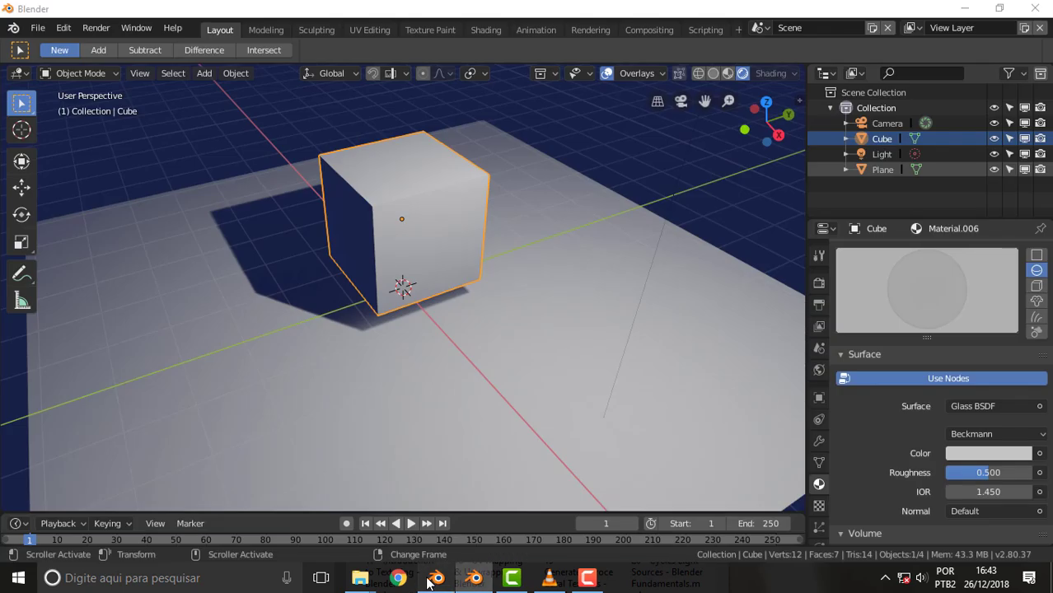
pyautogui.click(475, 581)
pyautogui.click(461, 581)
pyautogui.click(460, 582)
pyautogui.moveTo(475, 578)
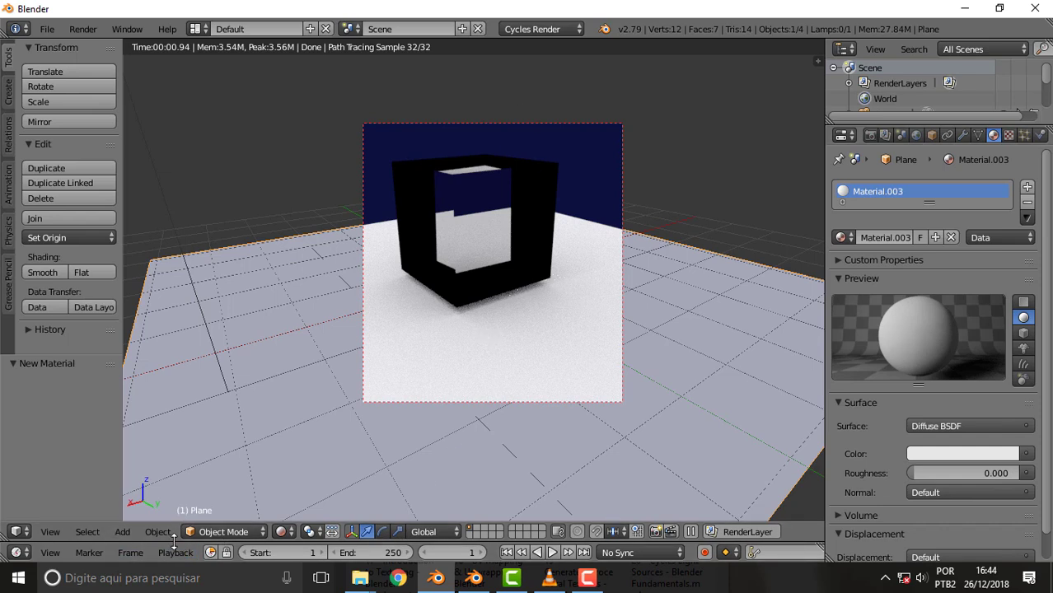
# Step: Enlarge the timeline and make it a Node Editor framing the Diffuse BSDF and Material Output
pyautogui.moveTo(174, 543); pyautogui.dragTo(198, 389)
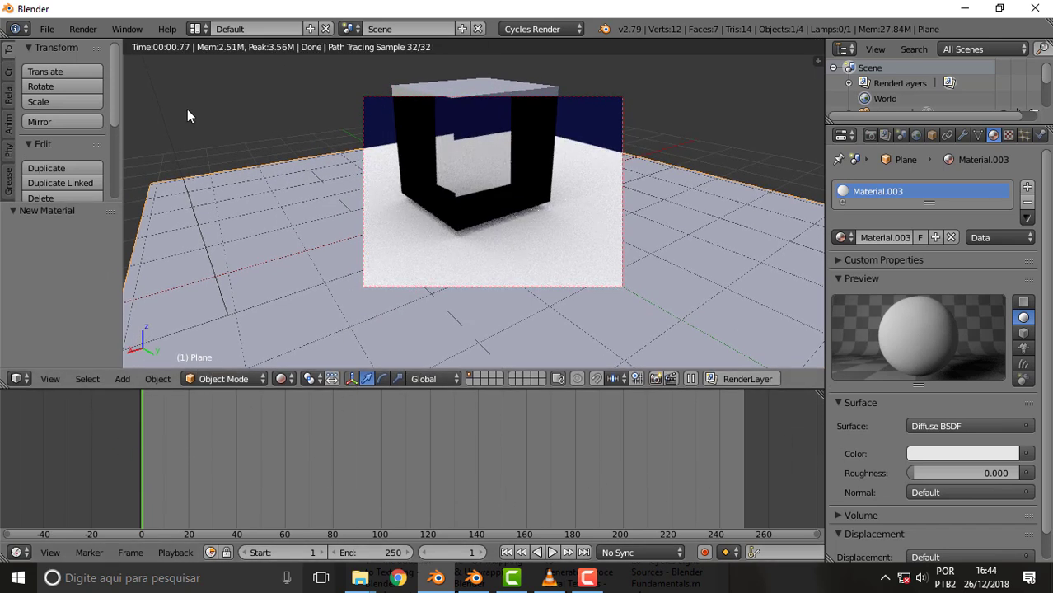
pyautogui.click(17, 553)
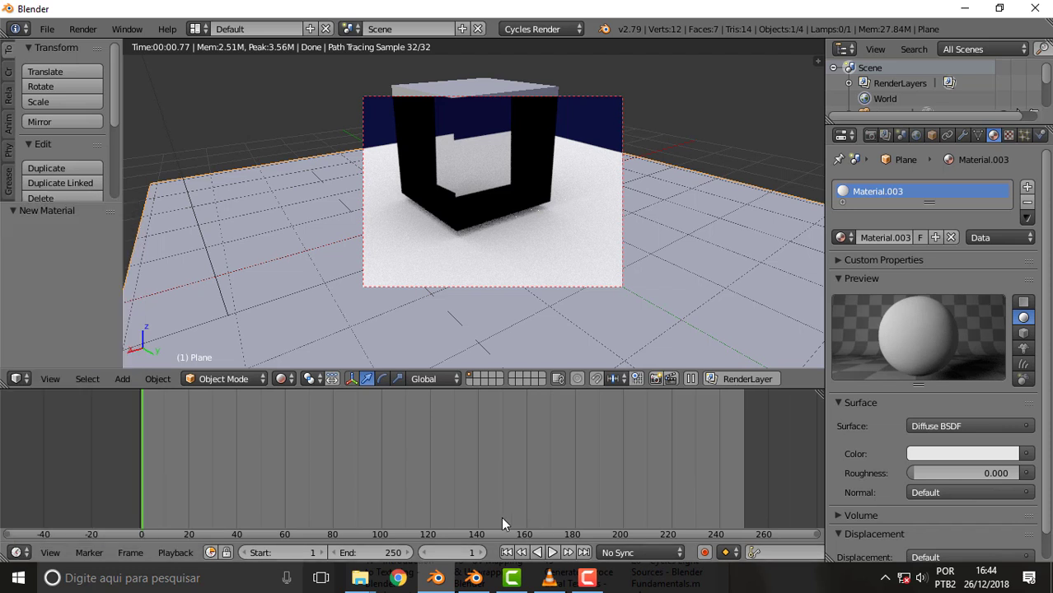
pyautogui.click(15, 553)
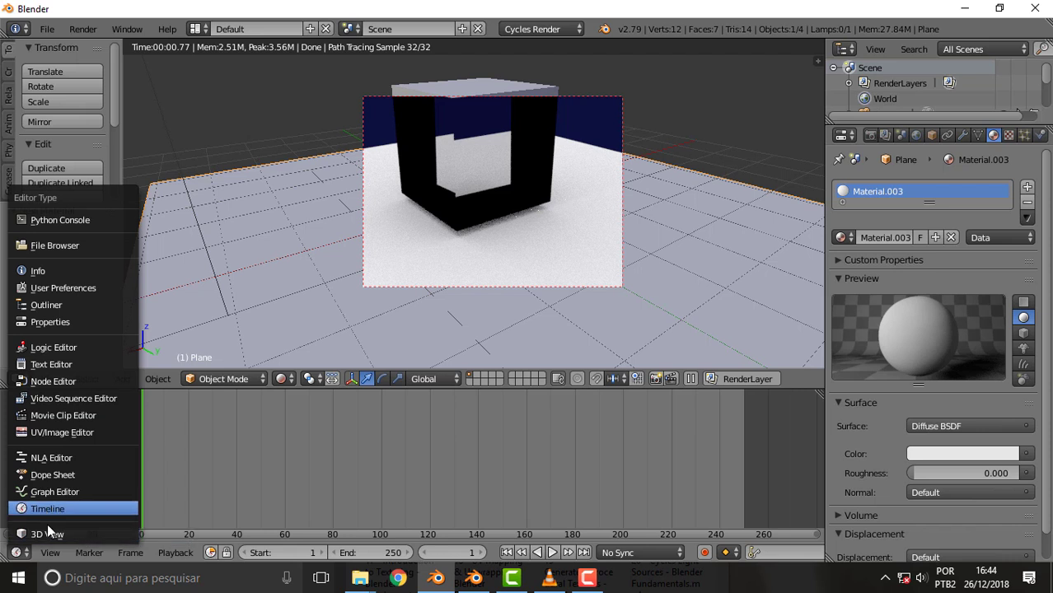
pyautogui.click(54, 380)
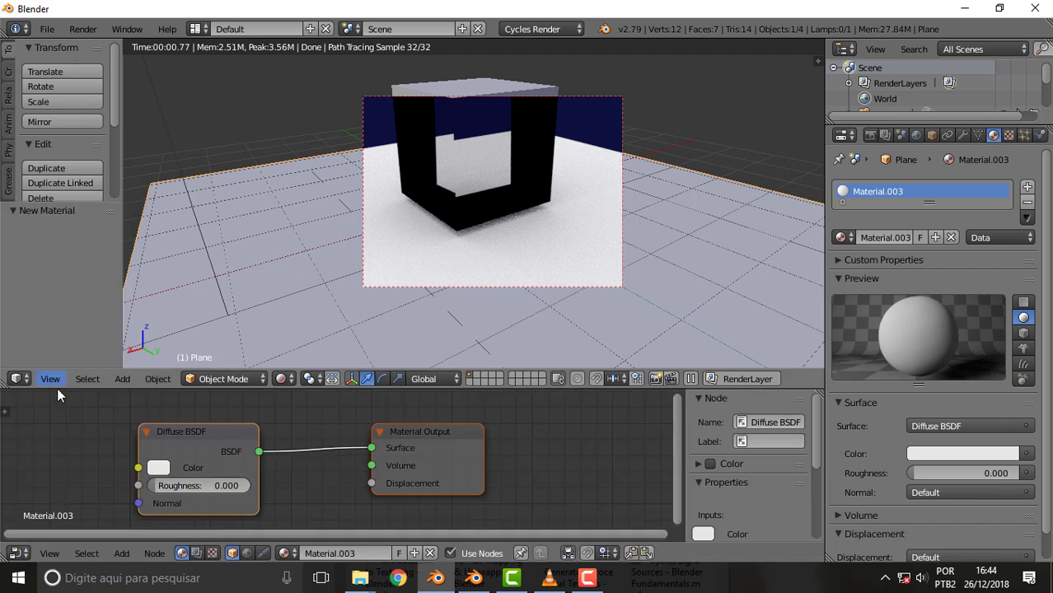
pyautogui.scroll(-2, 287, 457)
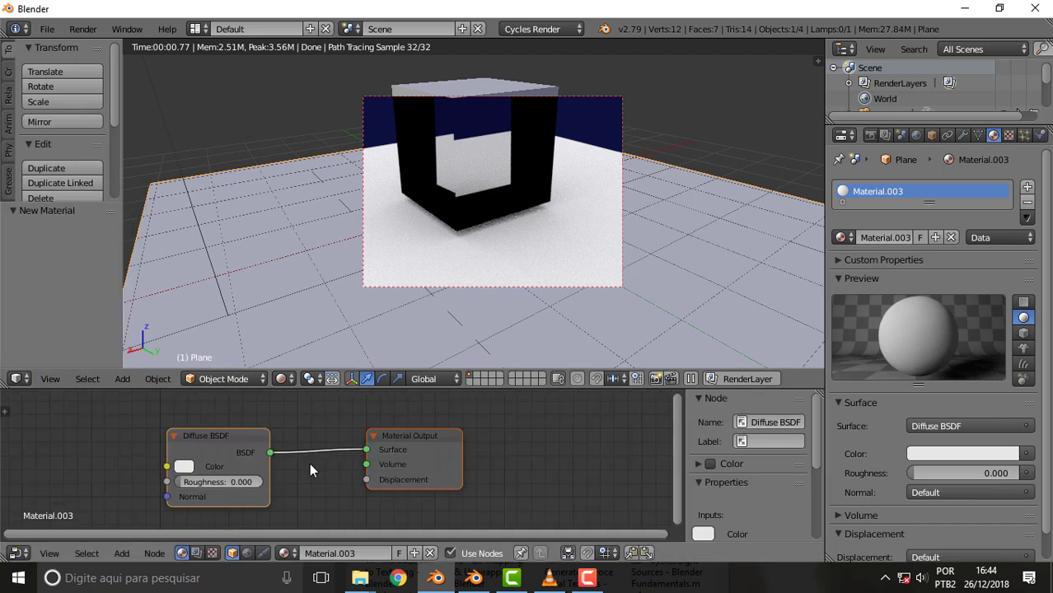
pyautogui.scroll(-2, 309, 463)
pyautogui.scroll(4, 295, 453)
pyautogui.scroll(2, 295, 453)
pyautogui.scroll(-2, 307, 446)
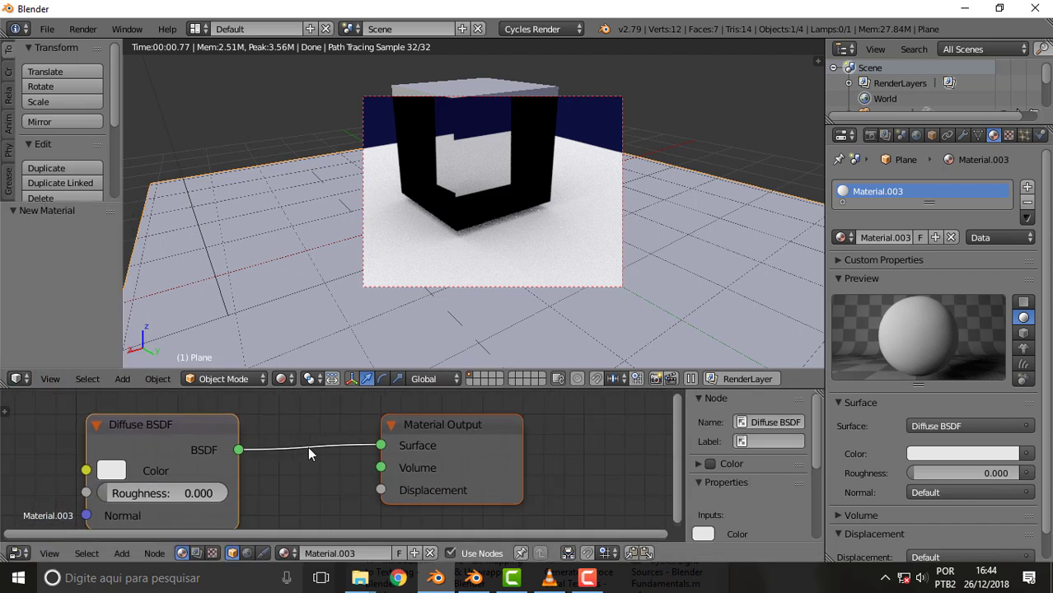
pyautogui.scroll(-2, 307, 446)
pyautogui.scroll(2, 308, 446)
pyautogui.scroll(1, 308, 447)
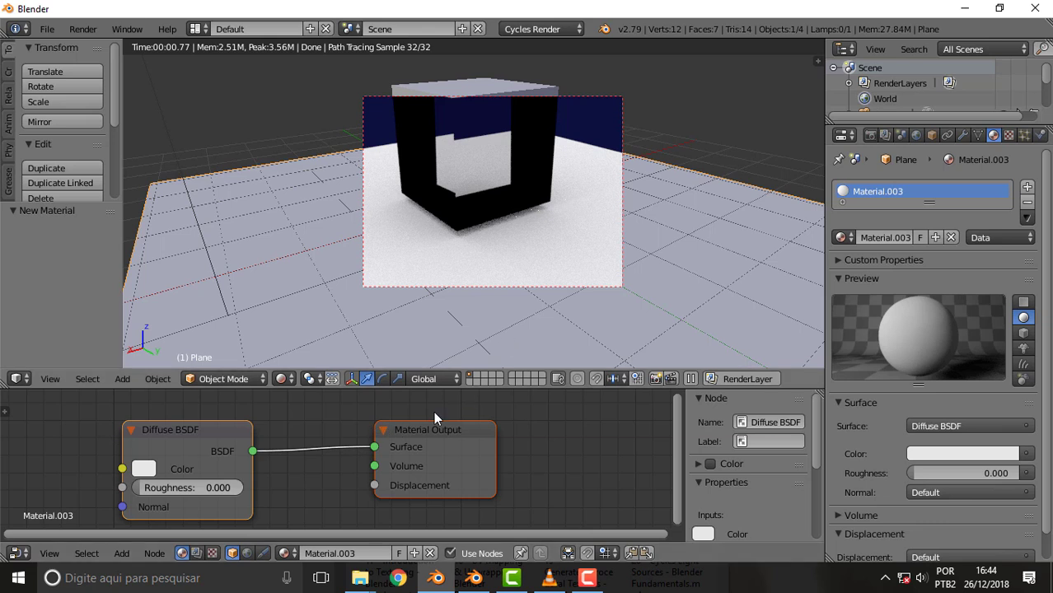
# Step: In Blender 2.80, enlarge the bottom timeline area and turn it into a Shader Editor
pyautogui.click(438, 495)
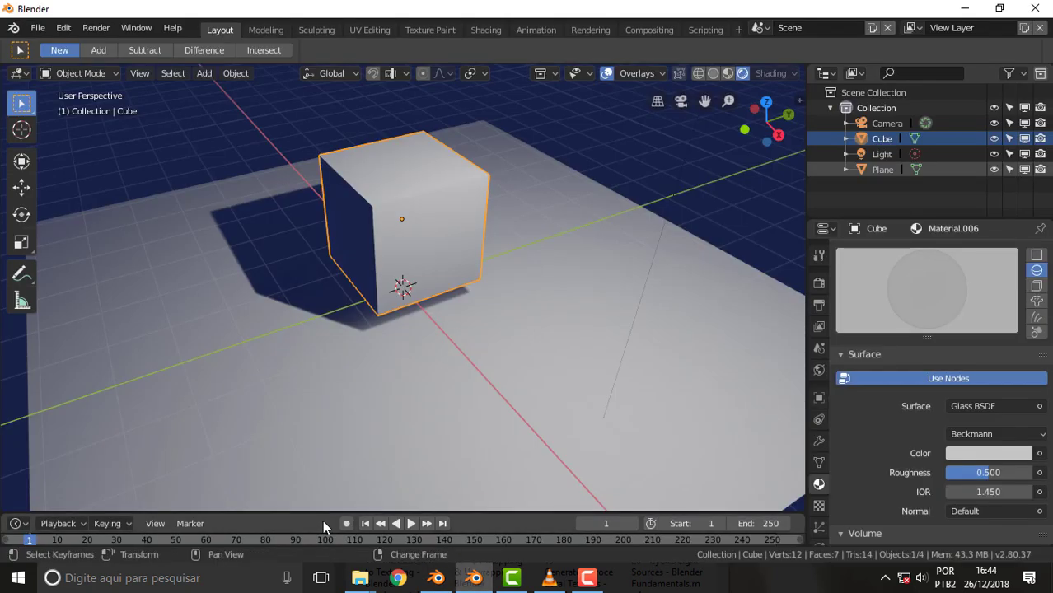
pyautogui.moveTo(296, 514); pyautogui.dragTo(295, 393)
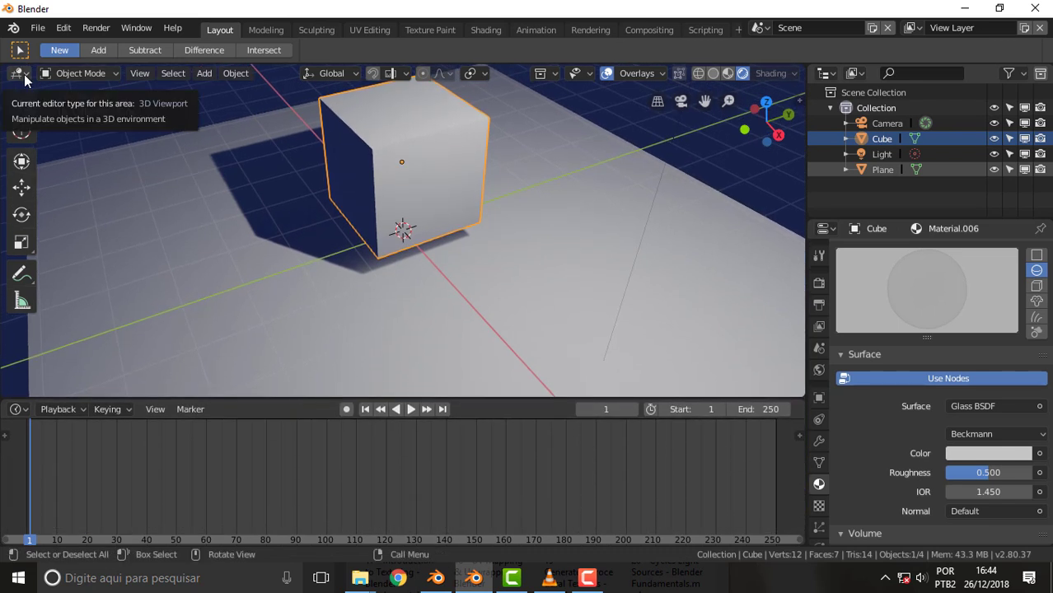
pyautogui.click(23, 411)
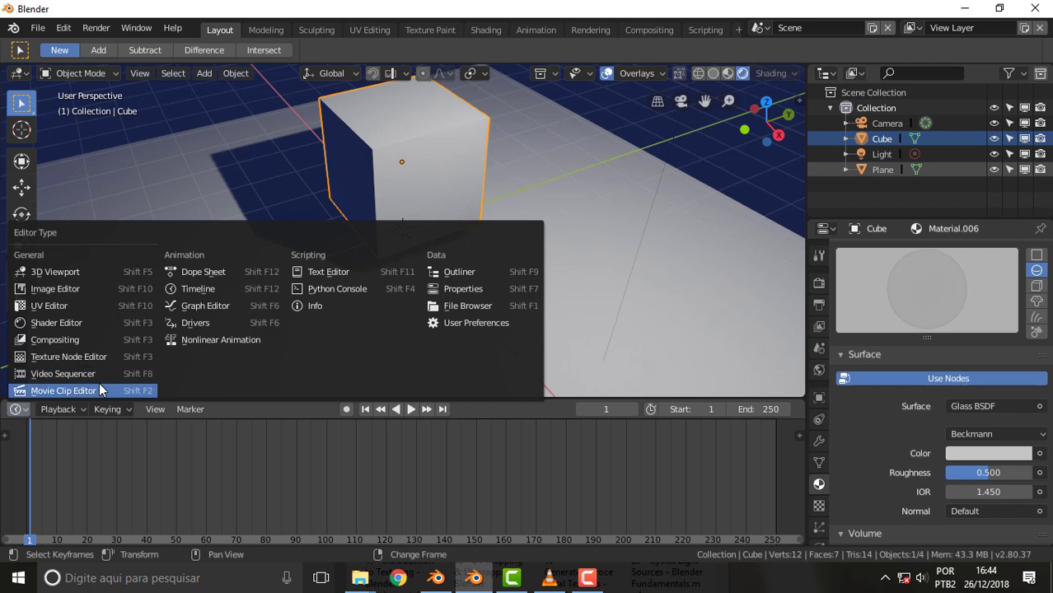
pyautogui.click(55, 321)
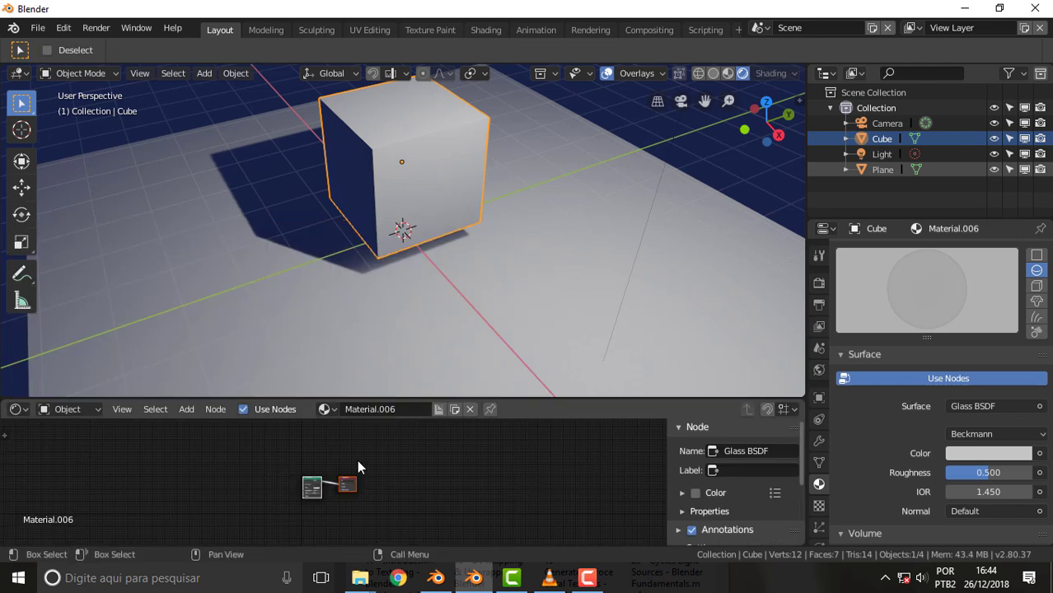
# Step: Zoom and pan to frame Material.006's Glass BSDF and Material Output nodes
pyautogui.scroll(2, 361, 483)
pyautogui.scroll(1, 427, 507)
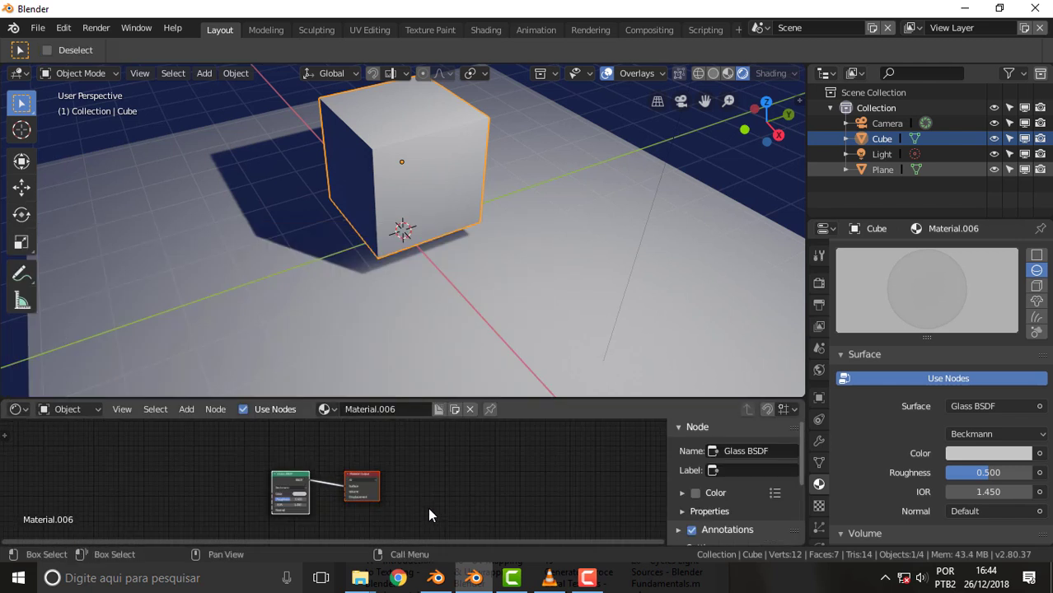
pyautogui.scroll(3, 428, 508)
pyautogui.scroll(1, 428, 508)
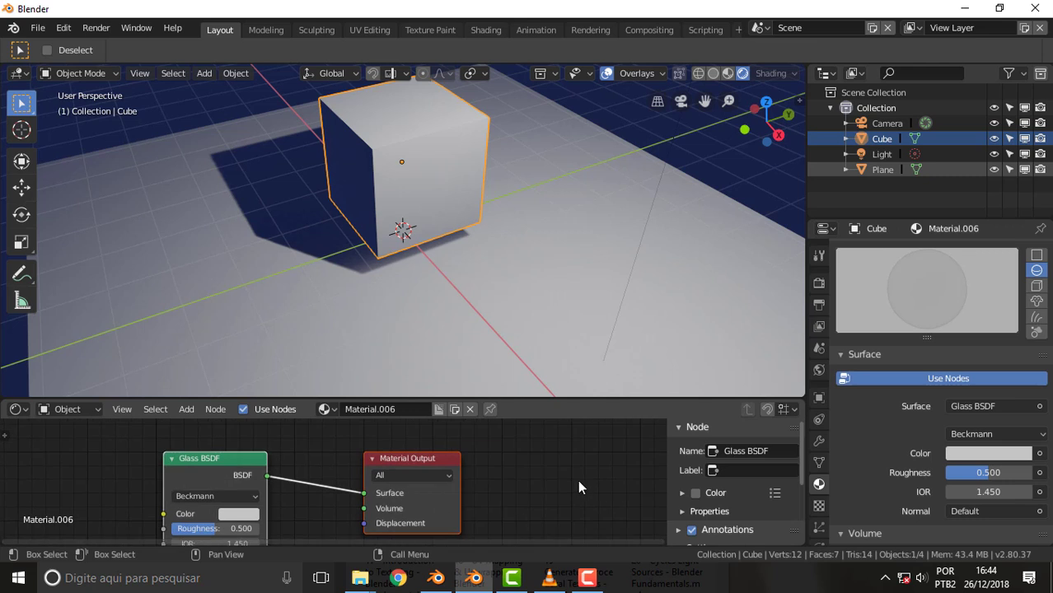
pyautogui.moveTo(579, 487); pyautogui.dragTo(566, 468, button='middle')
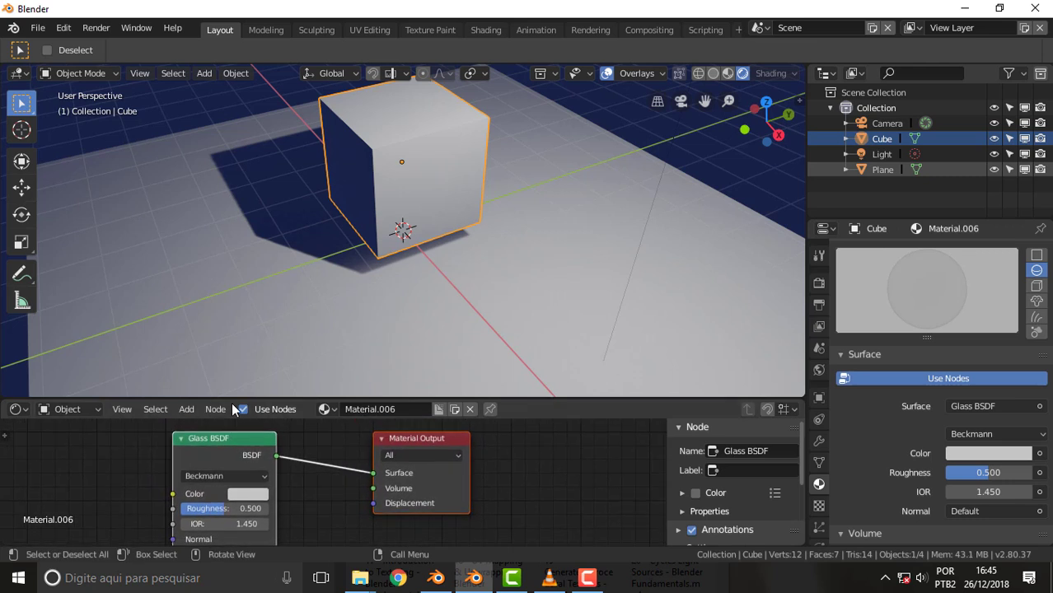
# Step: Toggle between the Blender windows and move the 2.80 Material Output node to the right
pyautogui.click(439, 580)
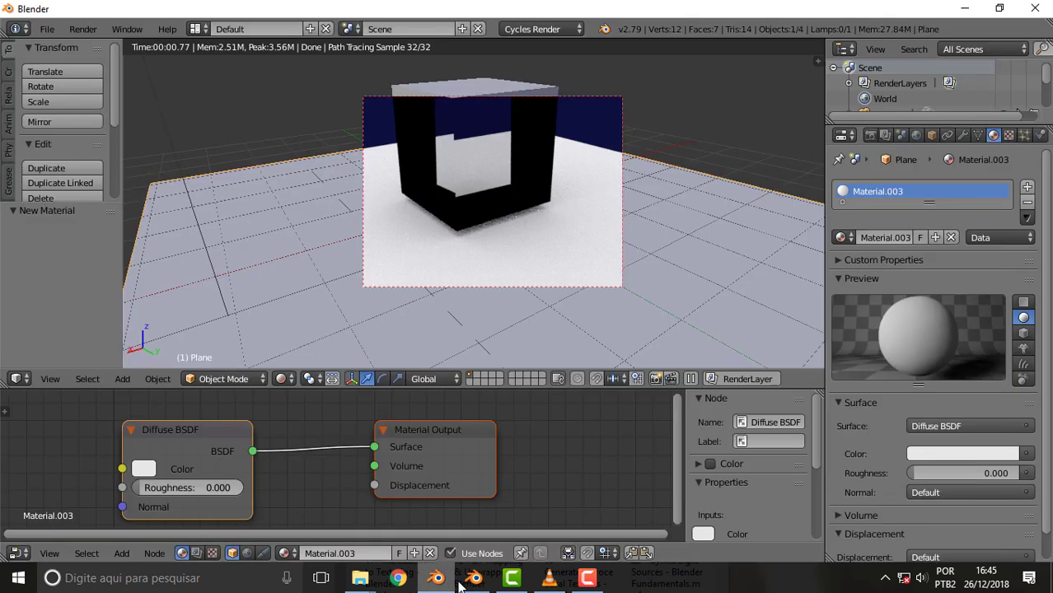
pyautogui.click(473, 580)
pyautogui.click(474, 580)
pyautogui.click(474, 580)
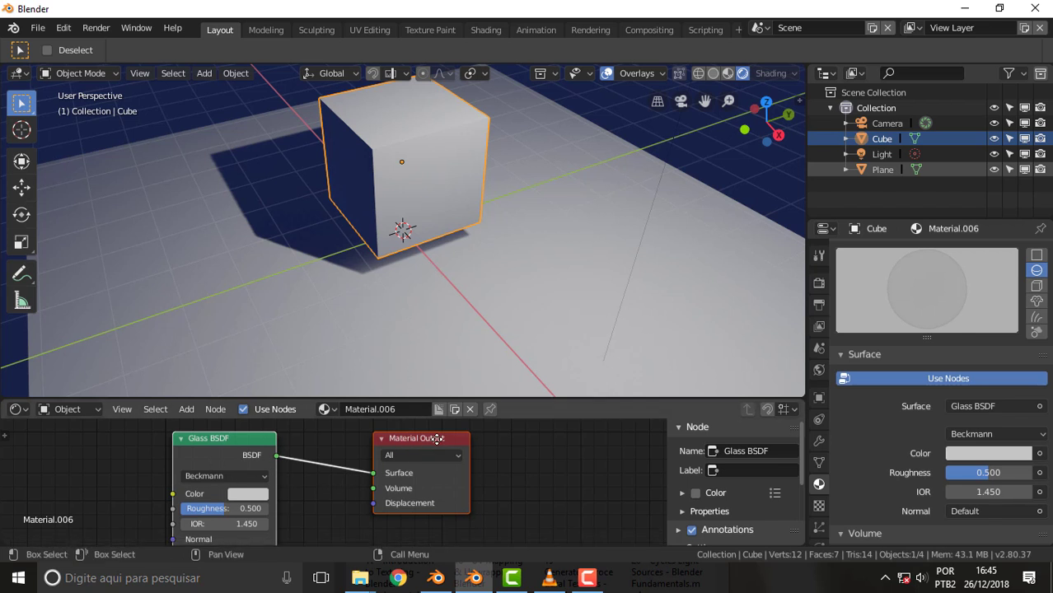
pyautogui.moveTo(433, 438); pyautogui.dragTo(498, 439)
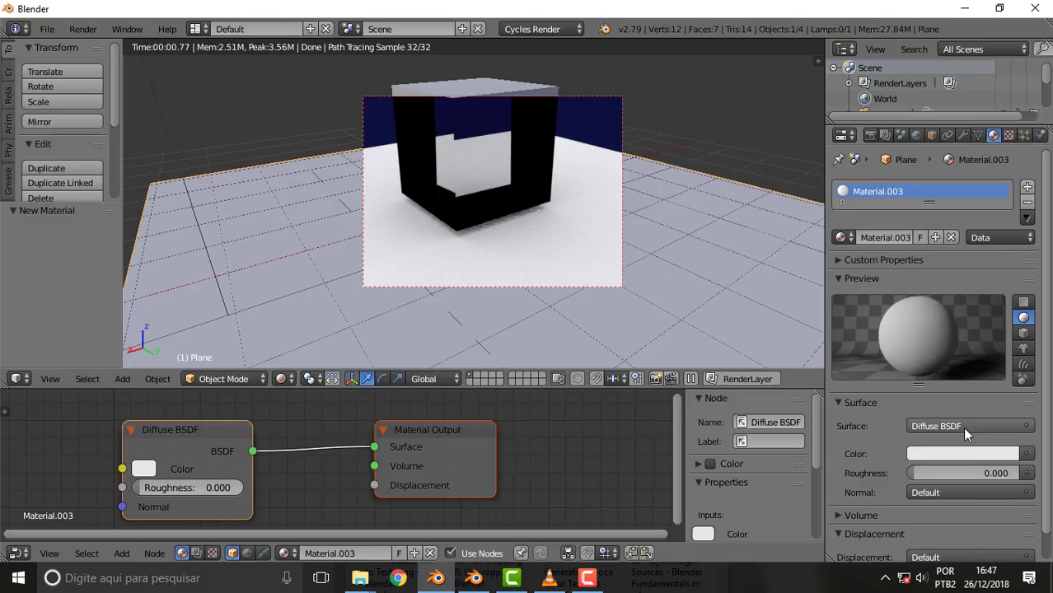
# Step: Switch the surface shader to Glass BSDF, then select and delete that Glass BSDF node
pyautogui.click(1000, 427)
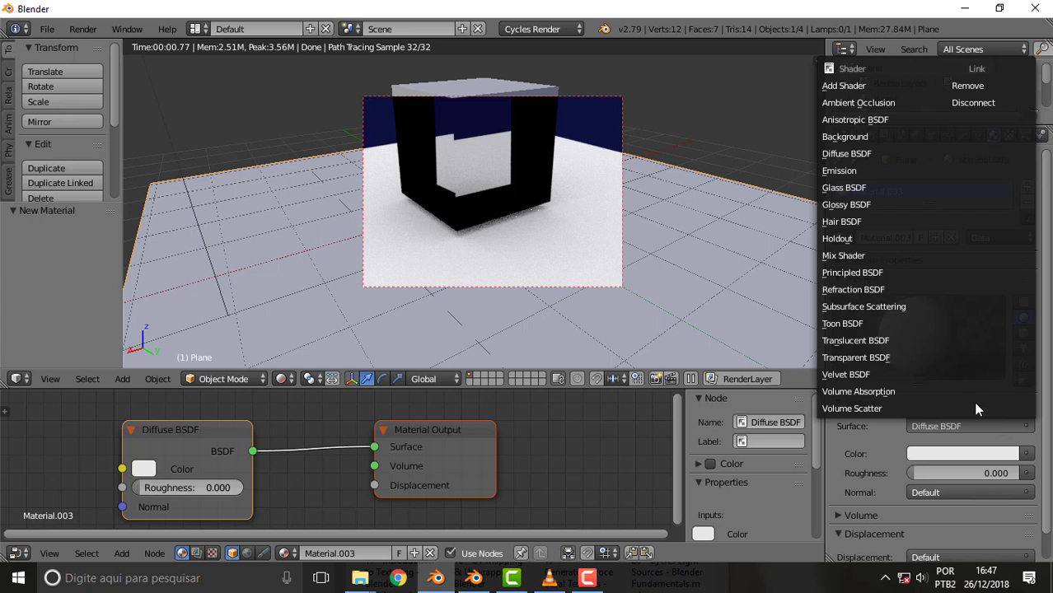
pyautogui.click(887, 188)
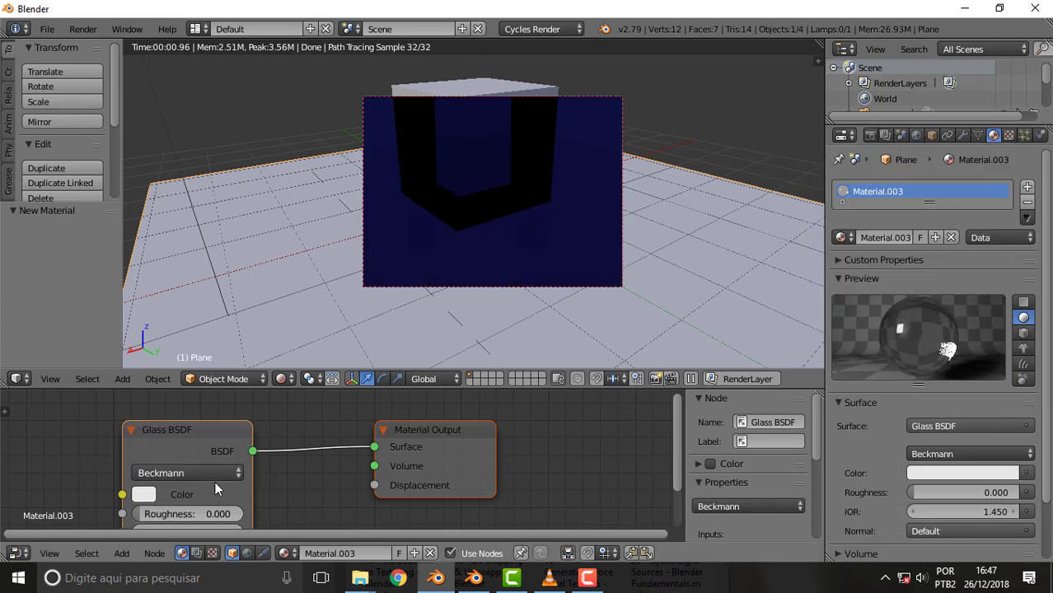
pyautogui.moveTo(195, 431); pyautogui.dragTo(176, 435)
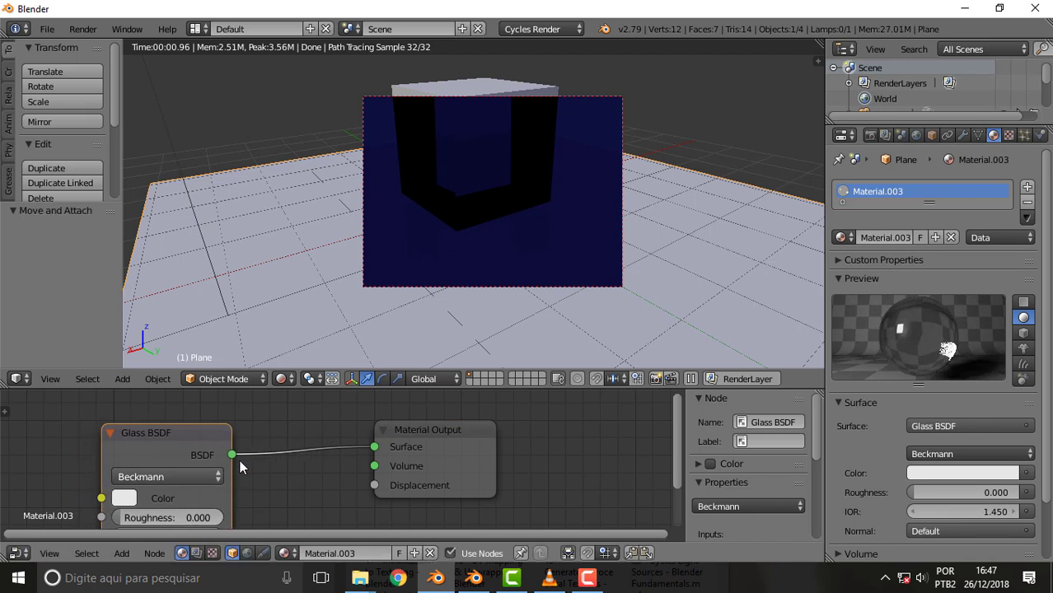
pyautogui.click(168, 428)
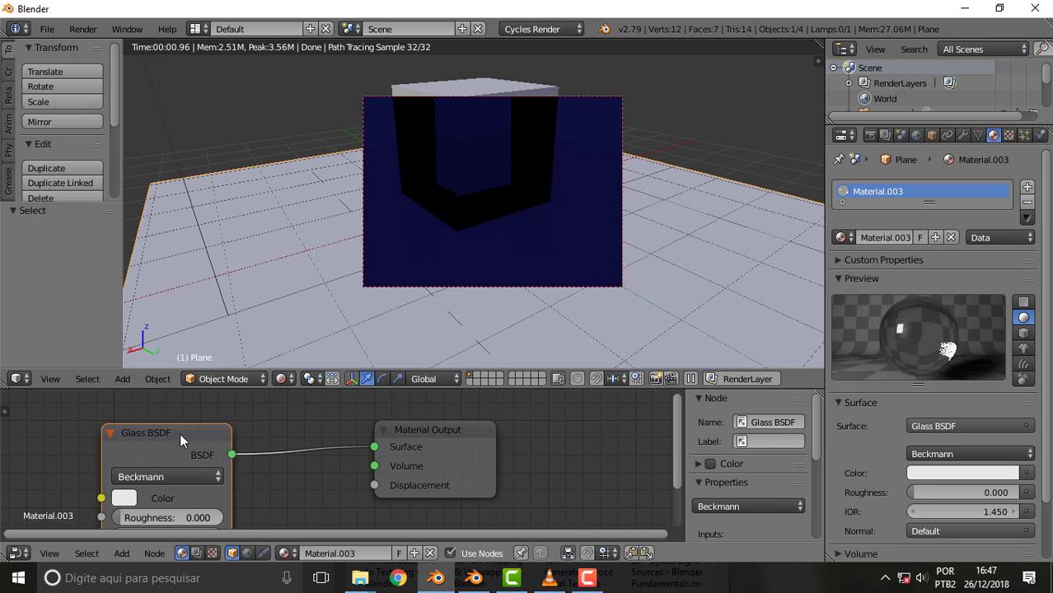
pyautogui.press('x')
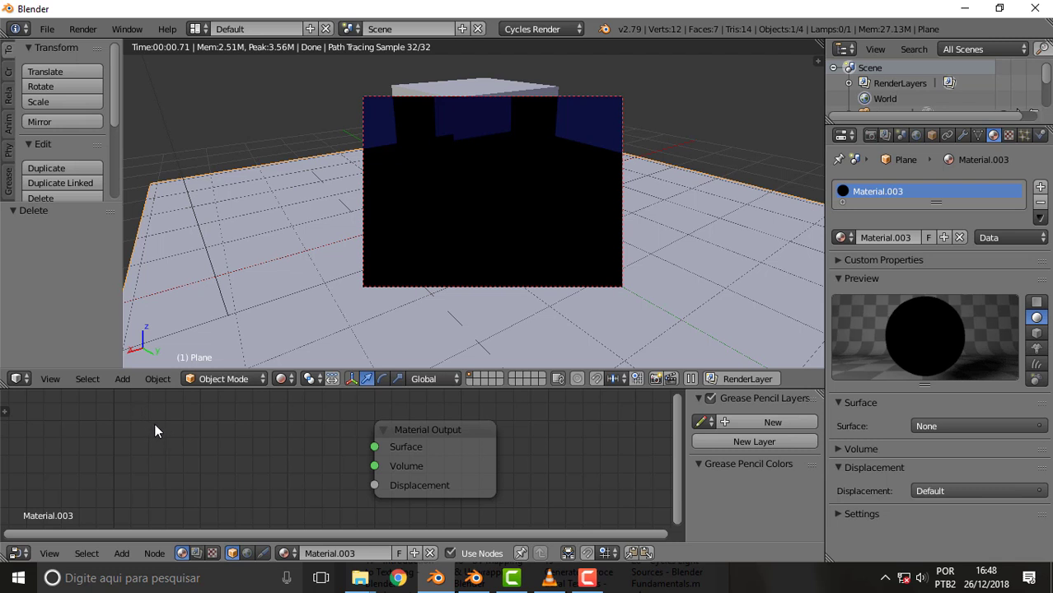
# Step: Add a Diffuse BSDF node left of Material Output and connect it to the Surface input
pyautogui.hotkey('shift', 'a')
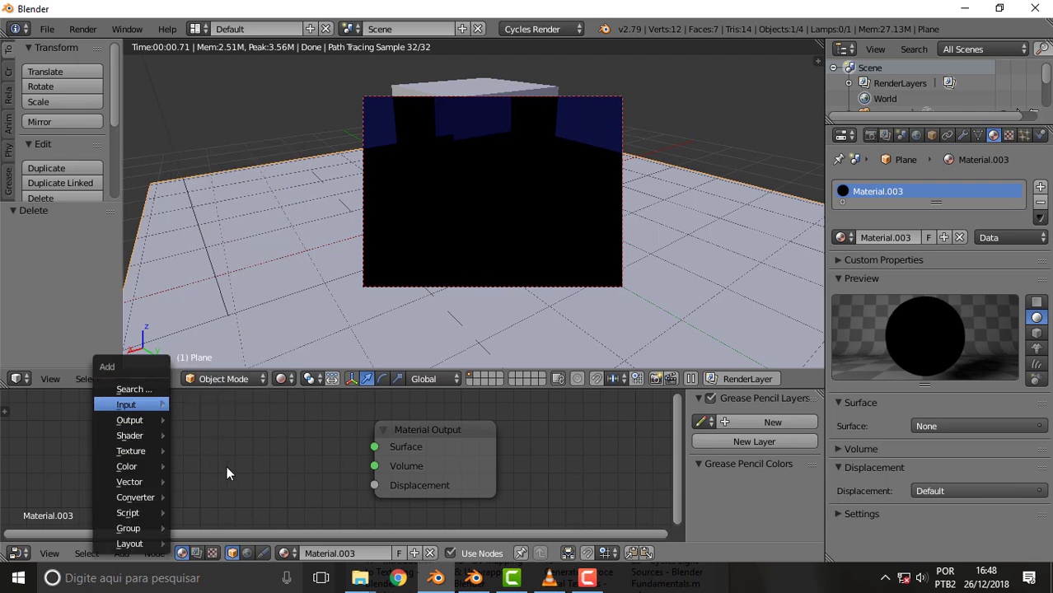
pyautogui.press('Escape')
pyautogui.click(122, 380)
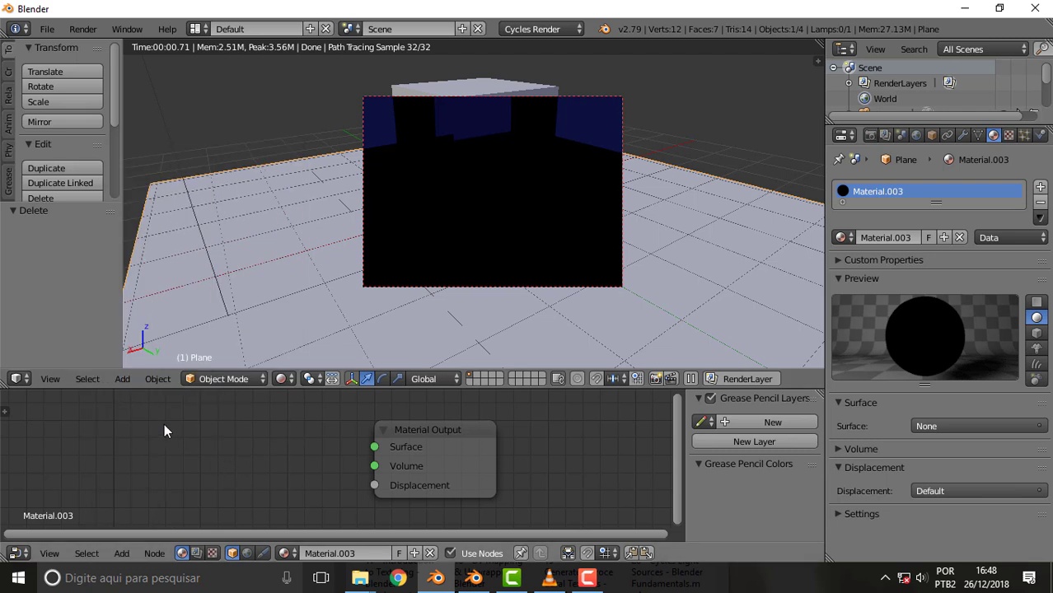
pyautogui.hotkey('shift', 'a')
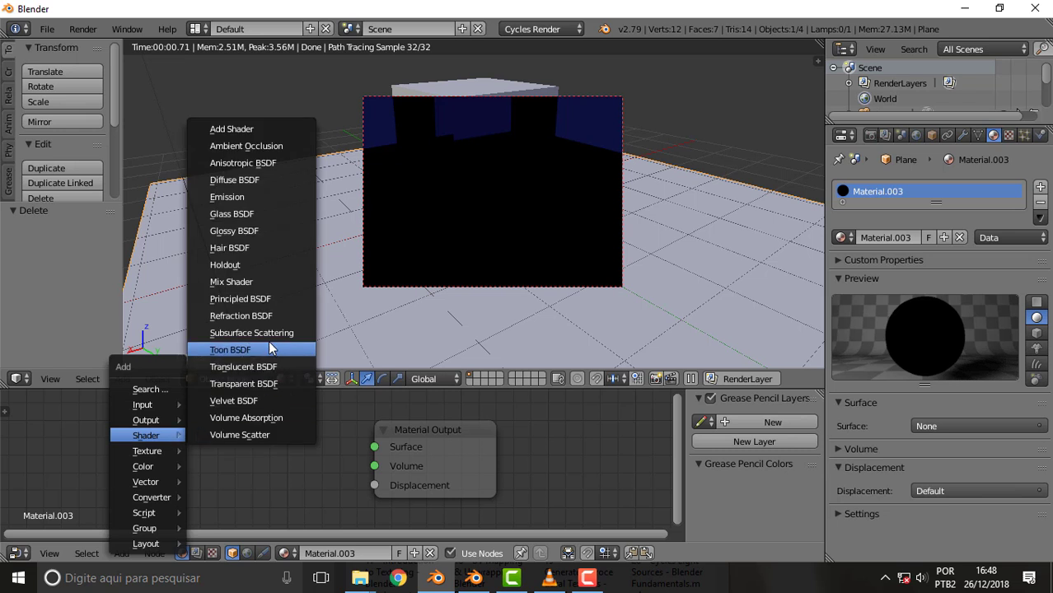
pyautogui.click(248, 181)
pyautogui.click(154, 439)
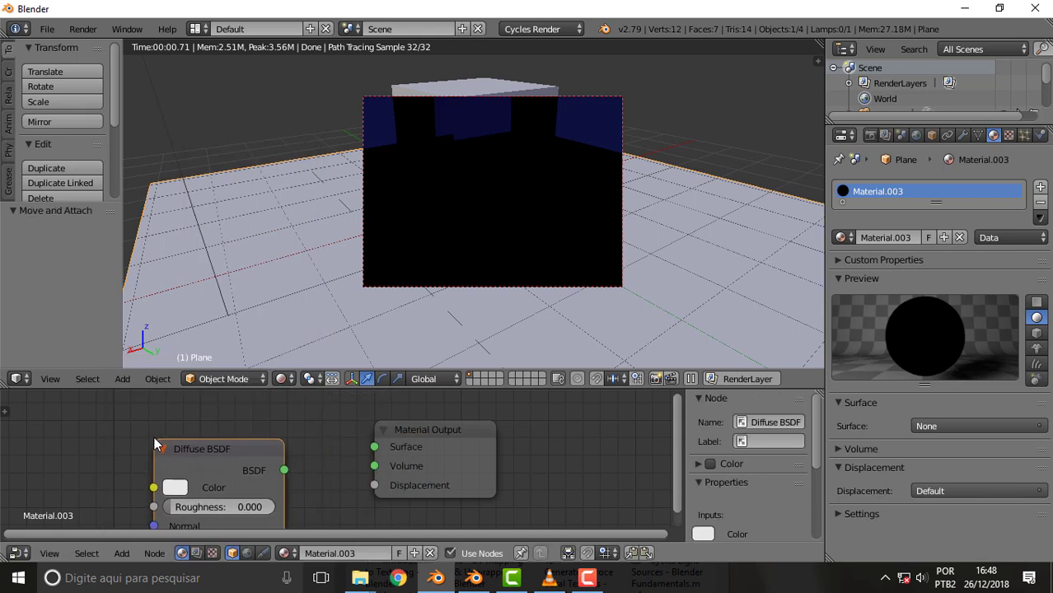
pyautogui.moveTo(284, 470); pyautogui.dragTo(374, 447)
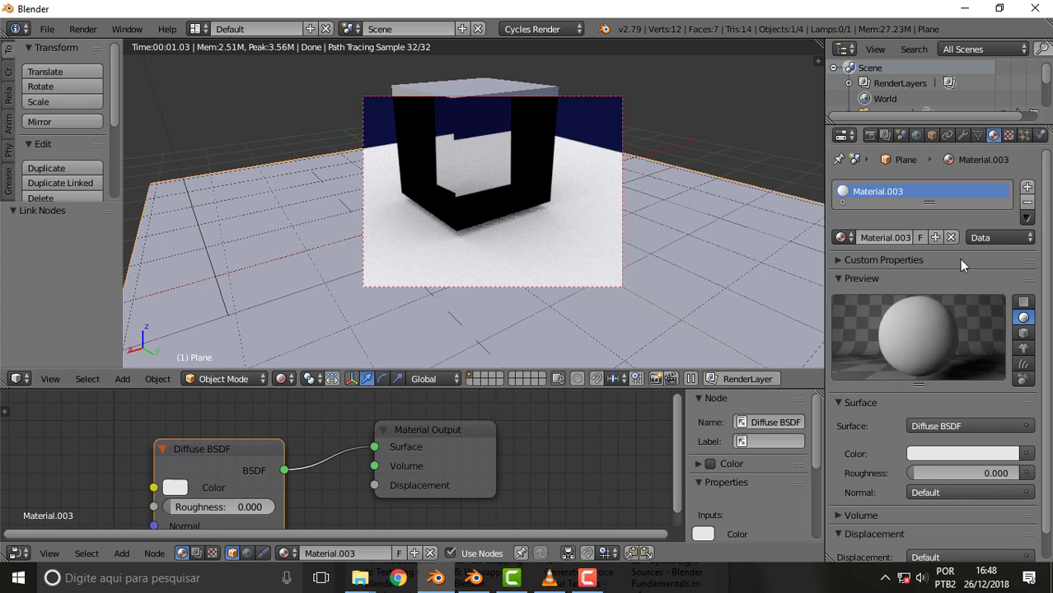
# Step: Remove Material.003's slot, add an empty slot, and create the new Material.004
pyautogui.scroll(-2, 1050, 349)
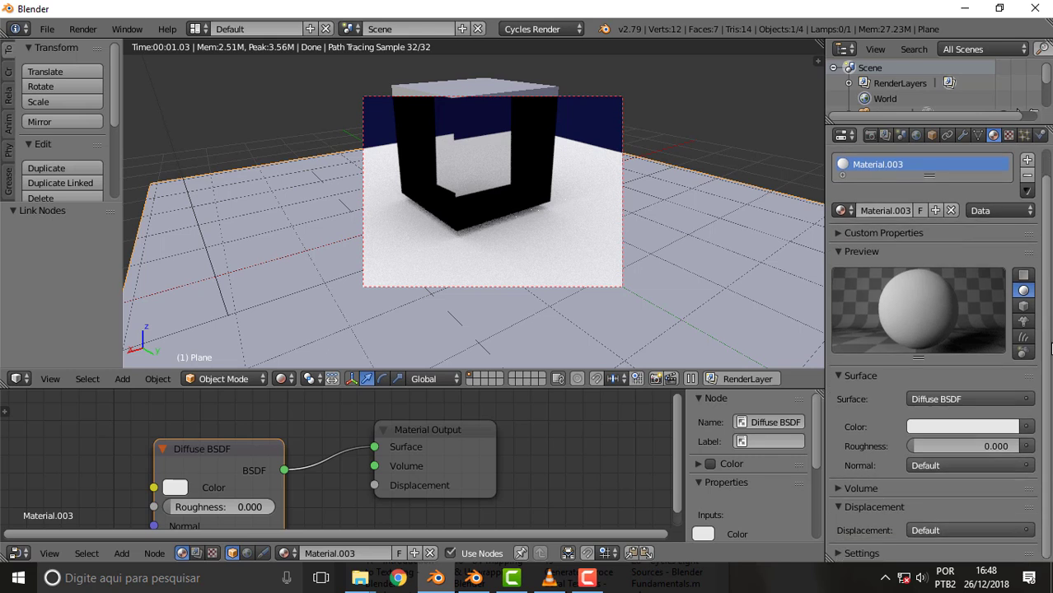
pyautogui.click(1027, 175)
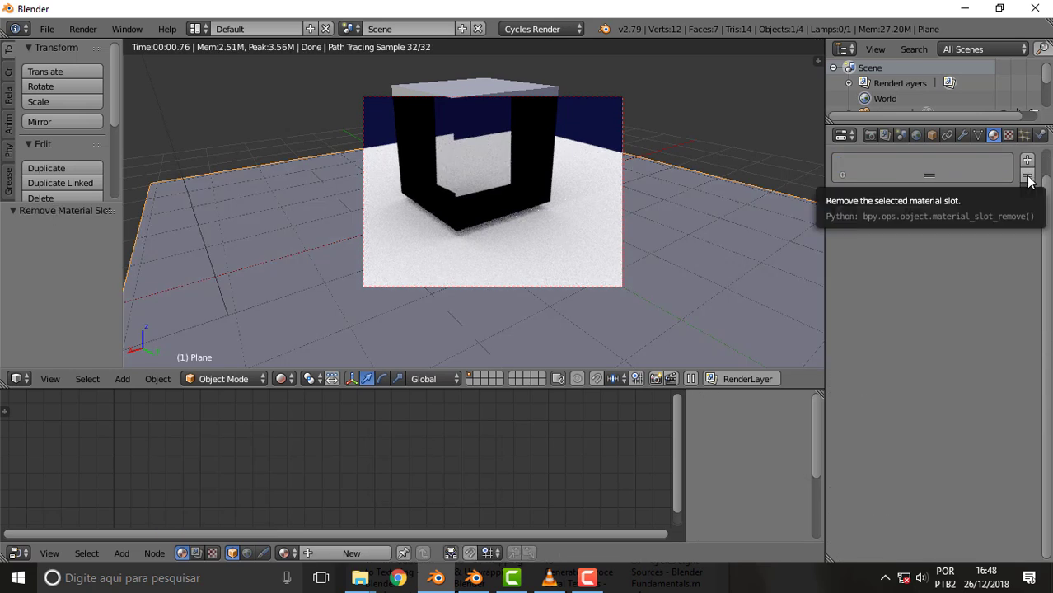
pyautogui.click(1027, 160)
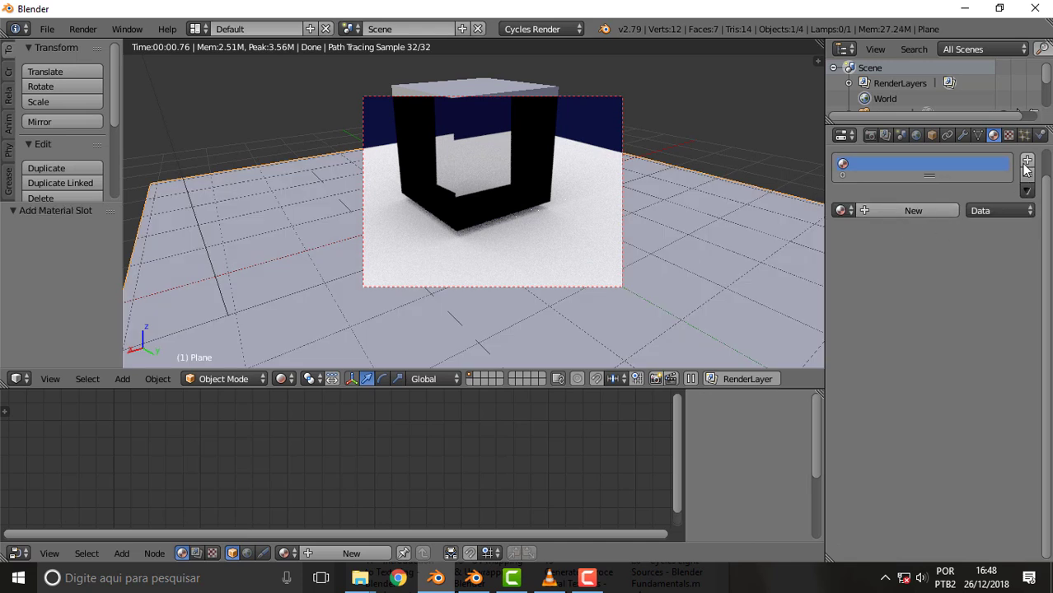
pyautogui.click(899, 212)
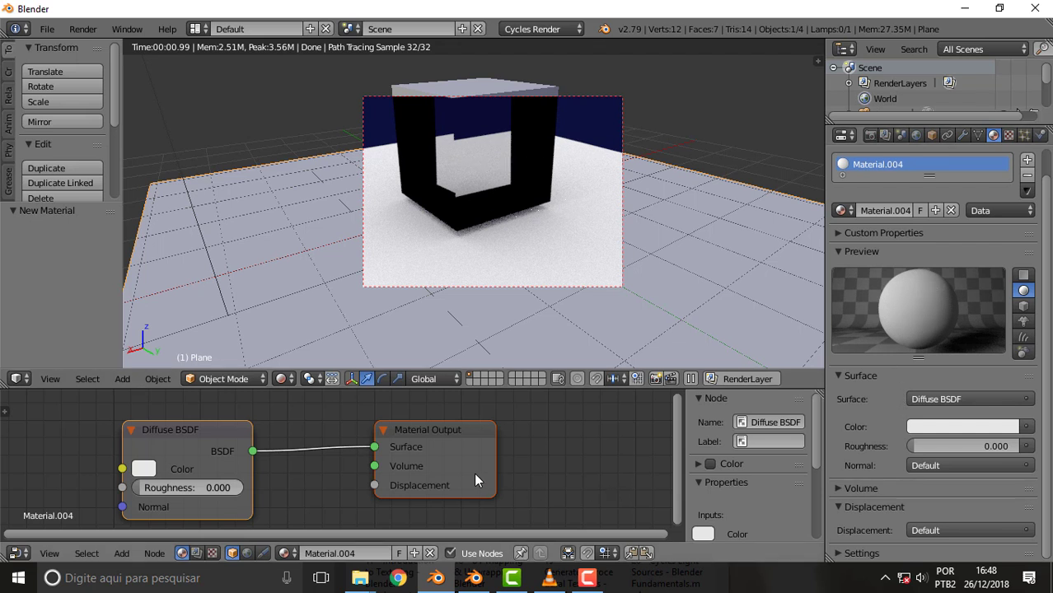
# Step: Zoom out, move Material Output further right, and shift the Diffuse BSDF node up
pyautogui.moveTo(425, 435); pyautogui.dragTo(440, 448)
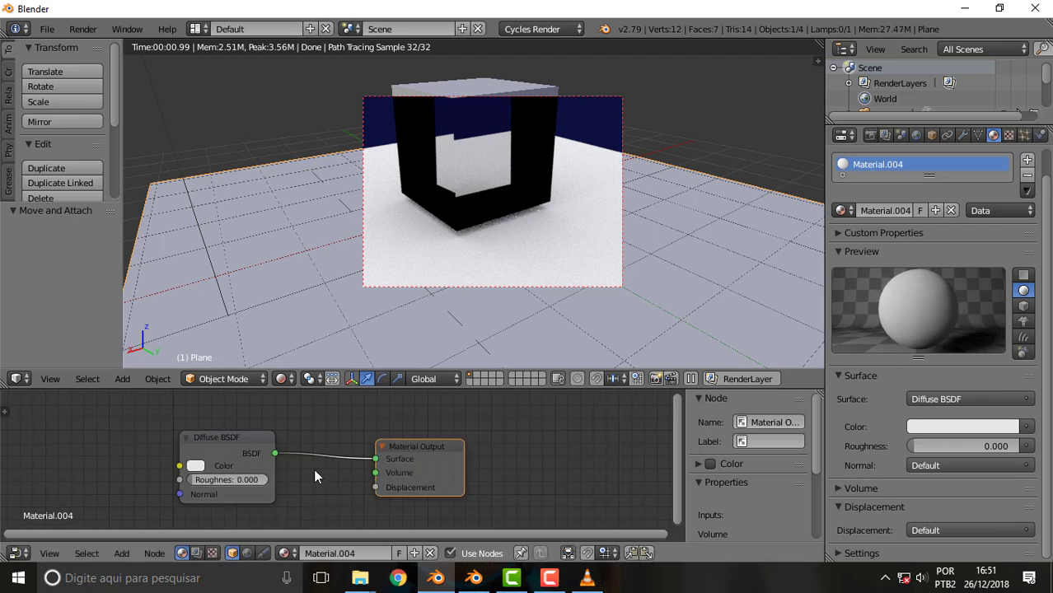
pyautogui.scroll(-1, 313, 469)
pyautogui.scroll(-1, 313, 469)
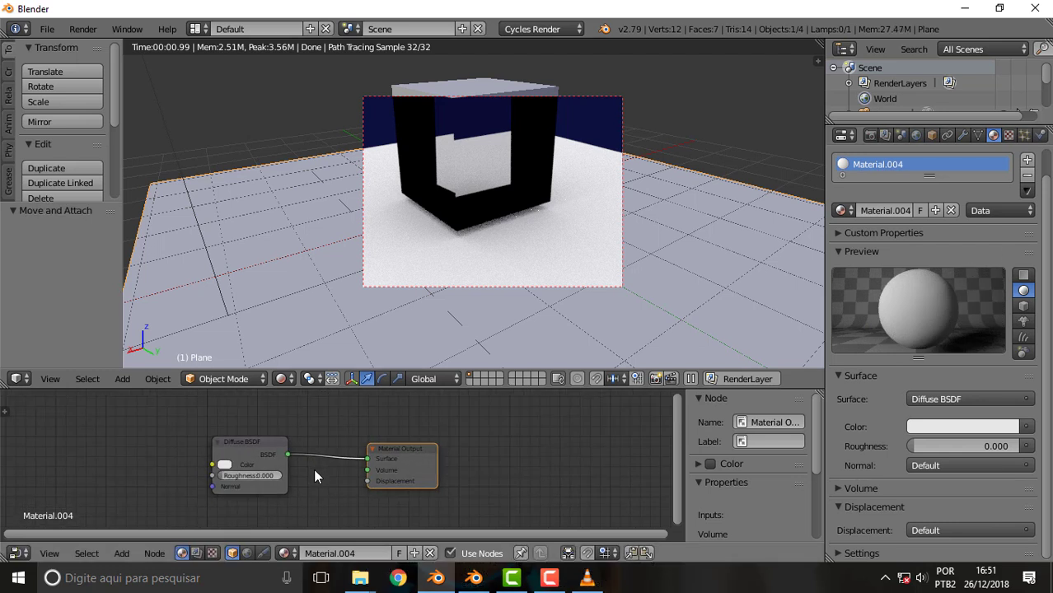
pyautogui.moveTo(396, 457)
pyautogui.mouseDown()
pyautogui.moveTo(448, 460)
pyautogui.moveTo(410, 479)
pyautogui.moveTo(415, 427)
pyautogui.moveTo(621, 466)
pyautogui.mouseUp()
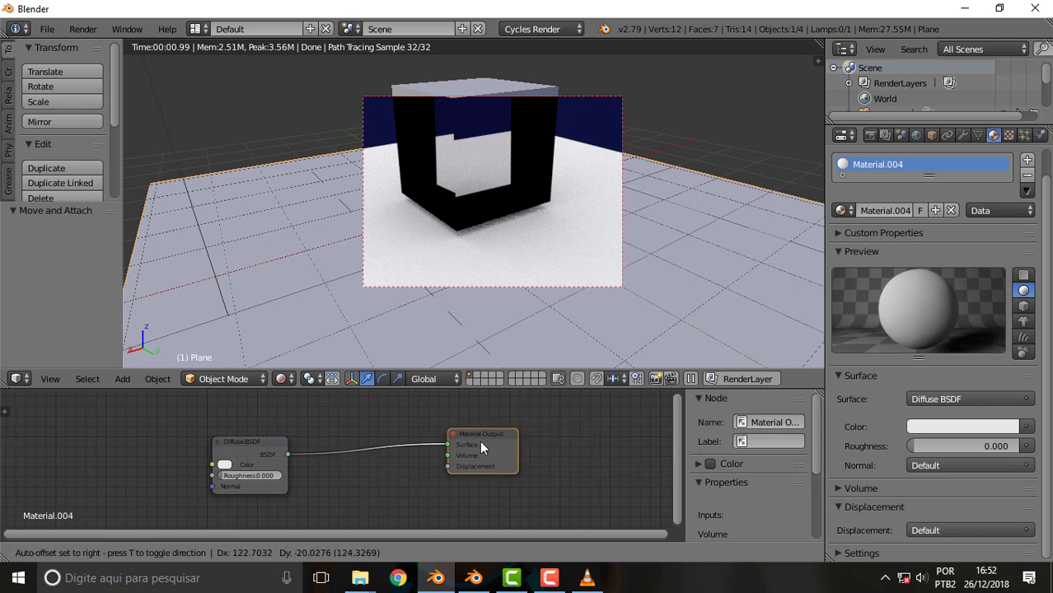
pyautogui.moveTo(621, 465); pyautogui.dragTo(464, 448)
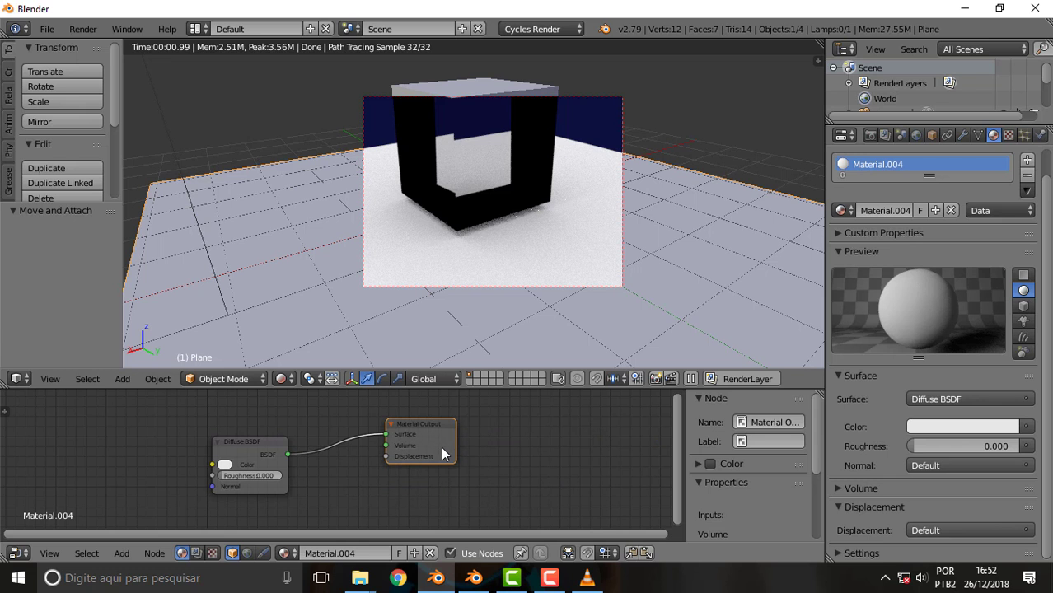
pyautogui.moveTo(404, 424); pyautogui.dragTo(487, 426)
pyautogui.moveTo(242, 439); pyautogui.dragTo(253, 408)
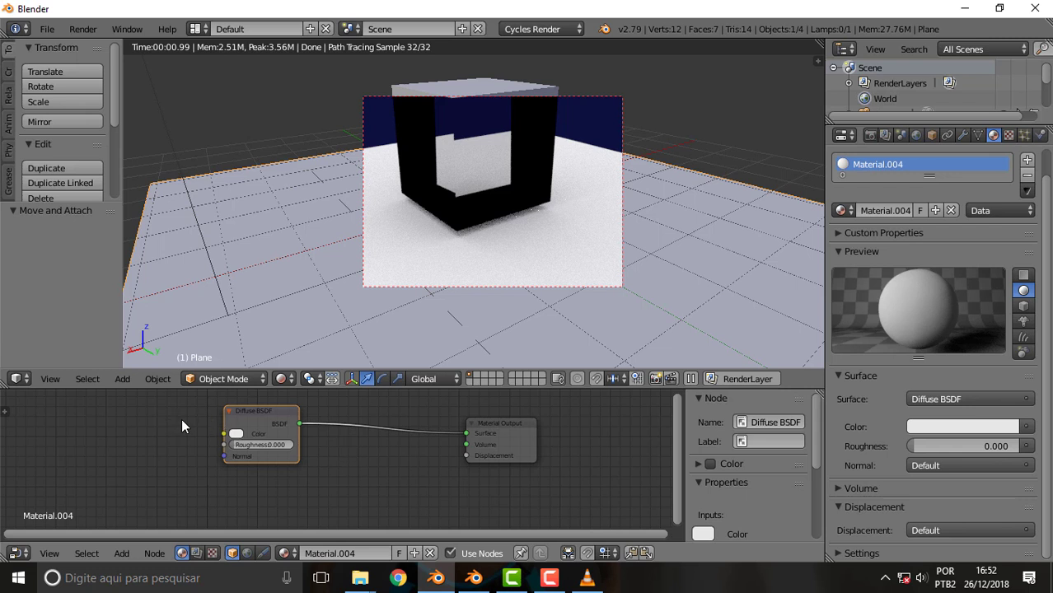
# Step: Add a Glass BSDF below the Diffuse BSDF and connect it to Material Output's Surface
pyautogui.hotkey('shift', 'a')
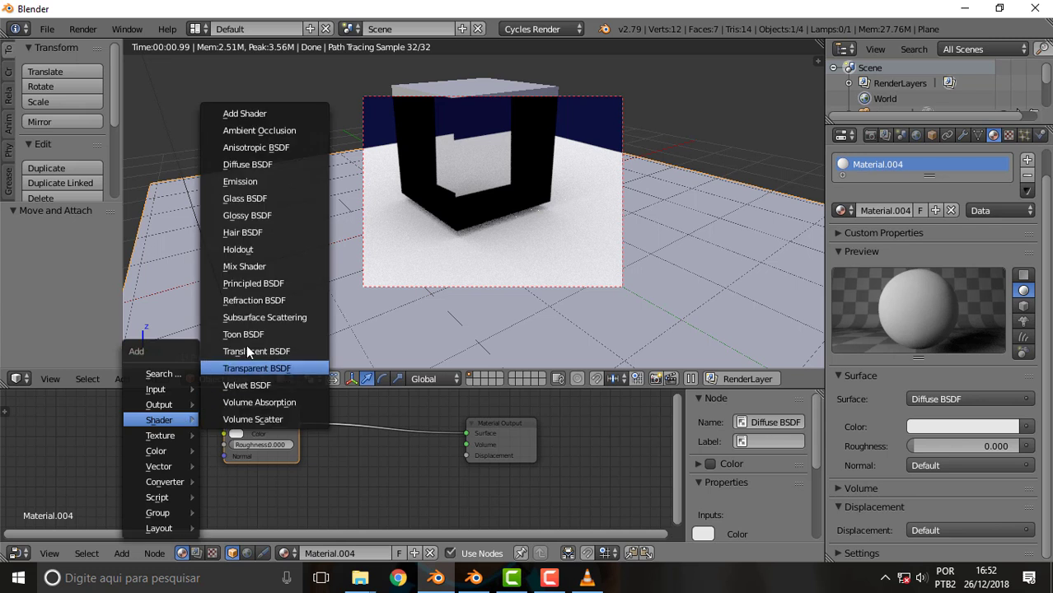
pyautogui.click(267, 198)
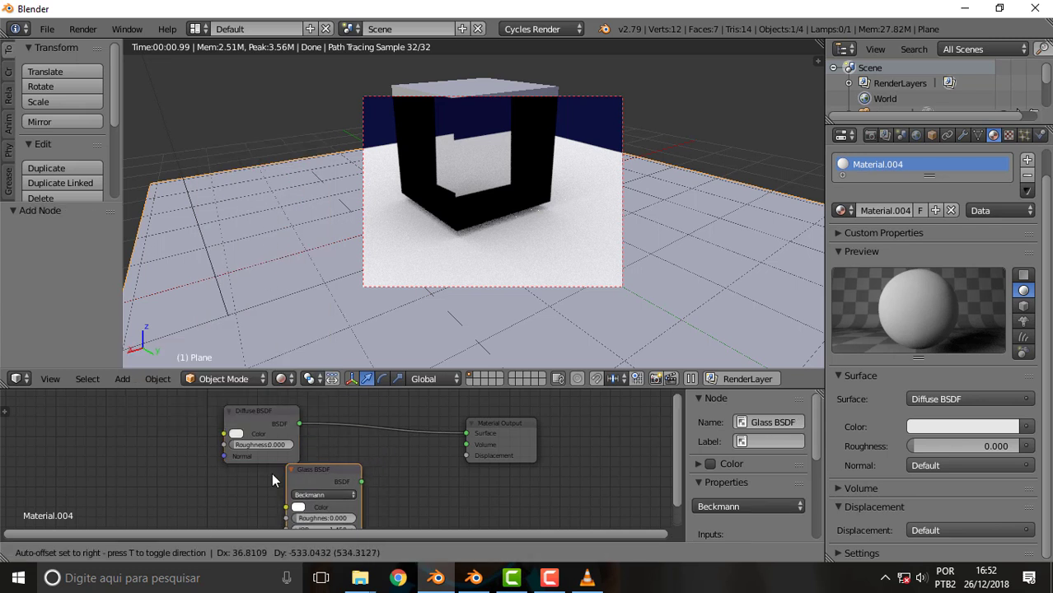
pyautogui.click(224, 488)
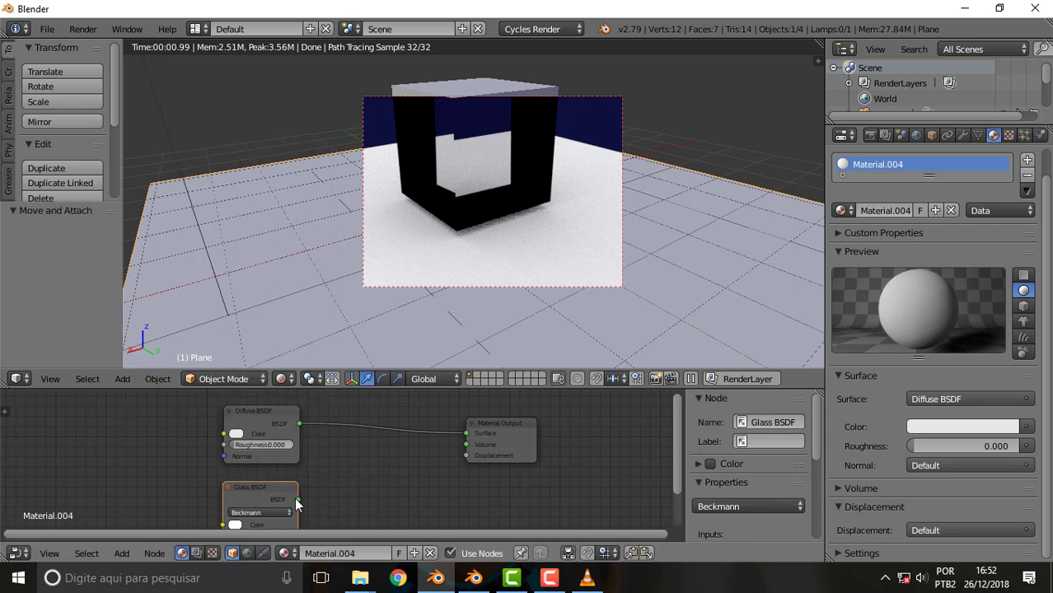
pyautogui.moveTo(298, 500); pyautogui.dragTo(466, 433)
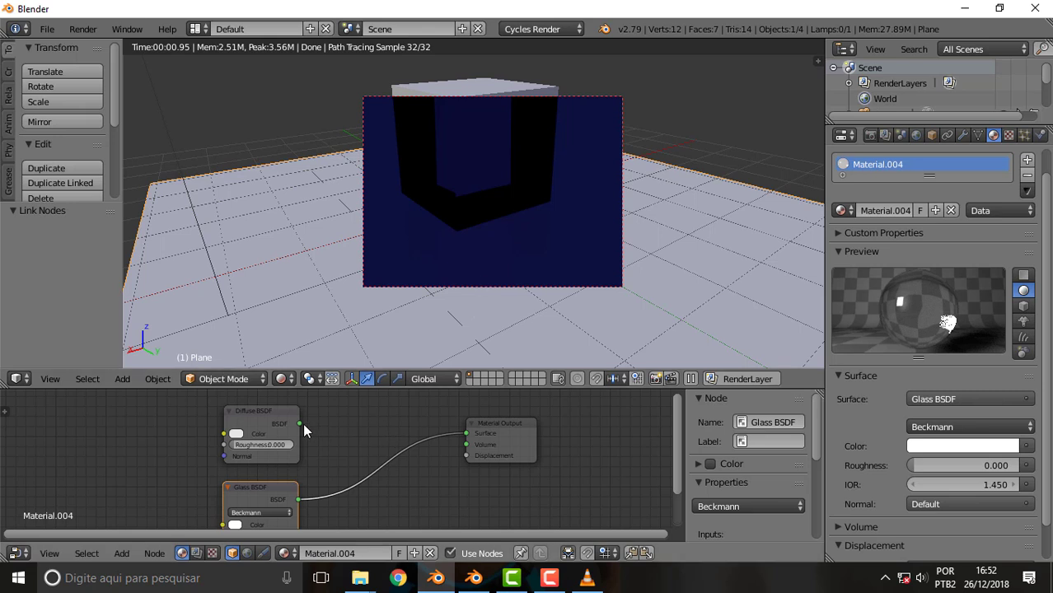
pyautogui.moveTo(300, 424); pyautogui.dragTo(466, 432)
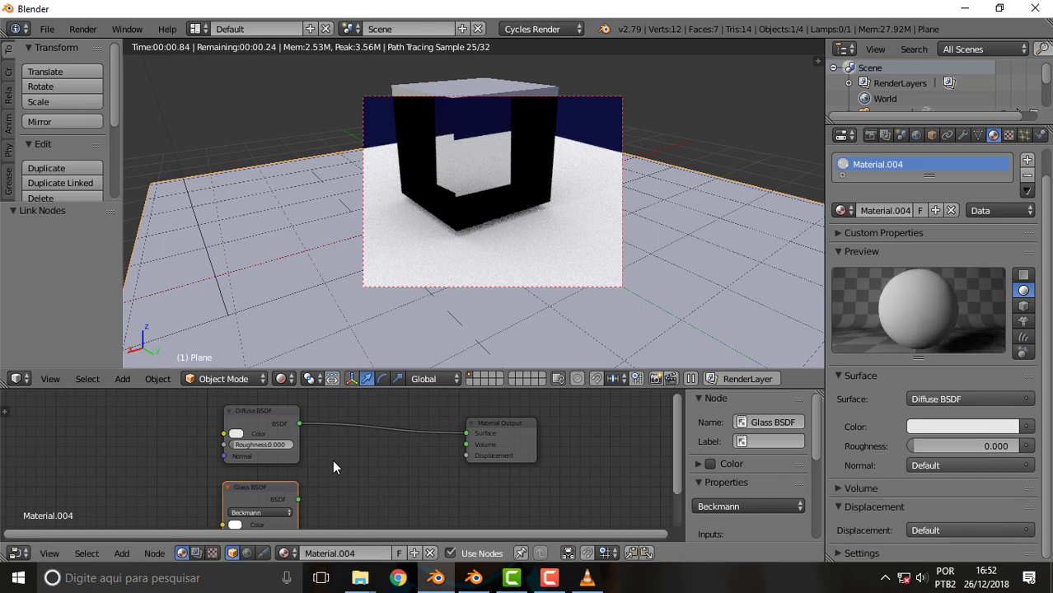
pyautogui.moveTo(298, 499); pyautogui.dragTo(466, 433)
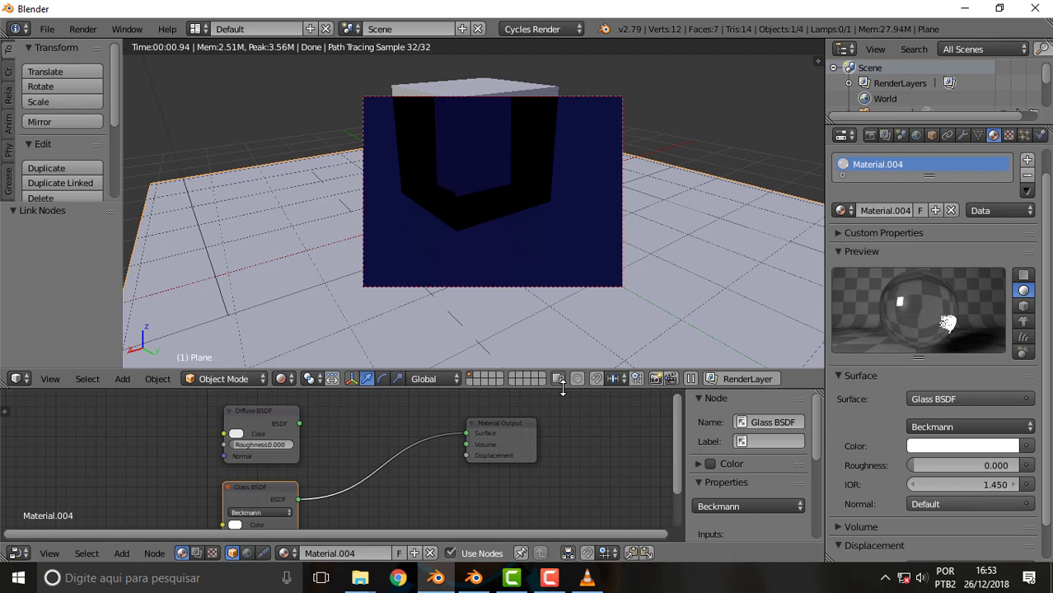
# Step: Bring Blender 2.80 to the front and move its Material Output node to the right
pyautogui.click(474, 578)
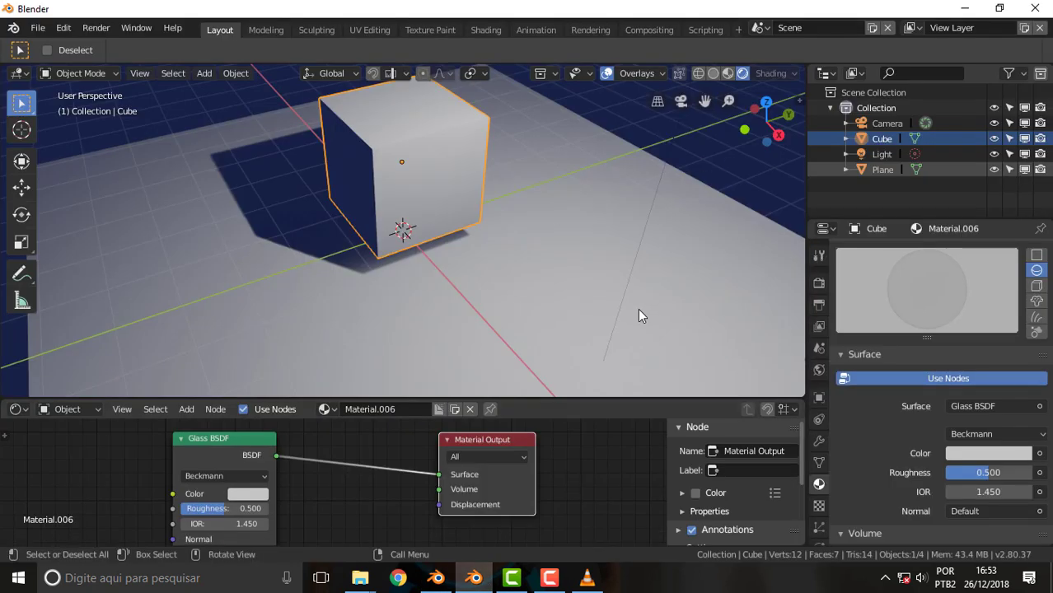
pyautogui.moveTo(459, 439); pyautogui.dragTo(525, 435)
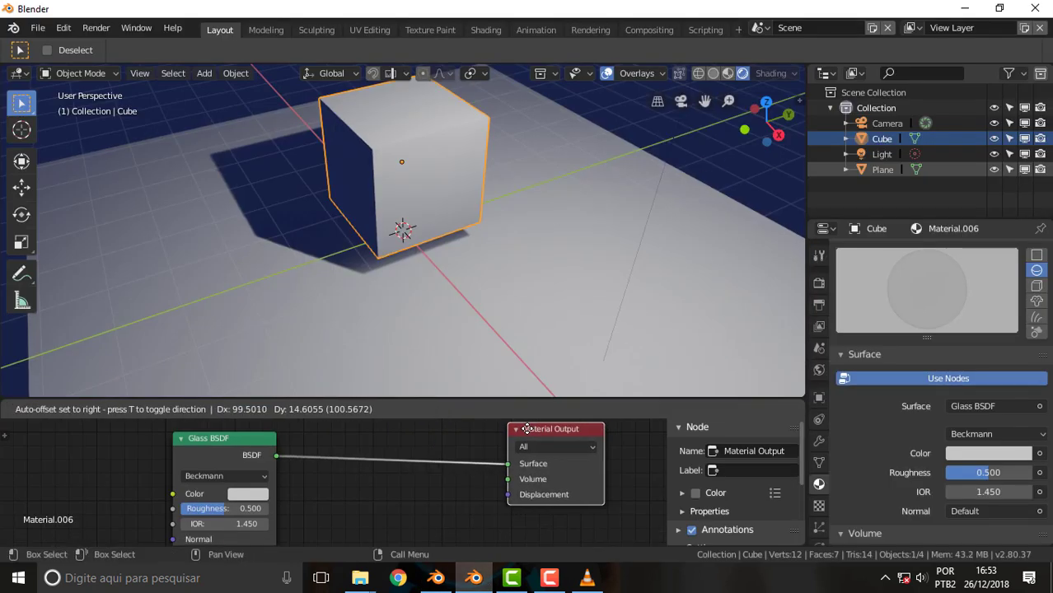